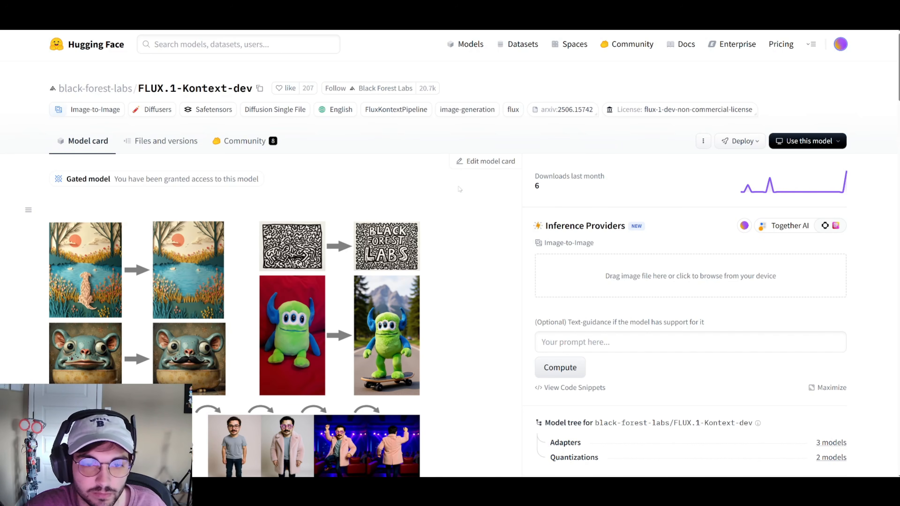
- Read the FLUX.1-Kontext-dev model card's key features down to the FLUX.1 [dev] Non-Commercial License
scroll(459, 189, down, 8)
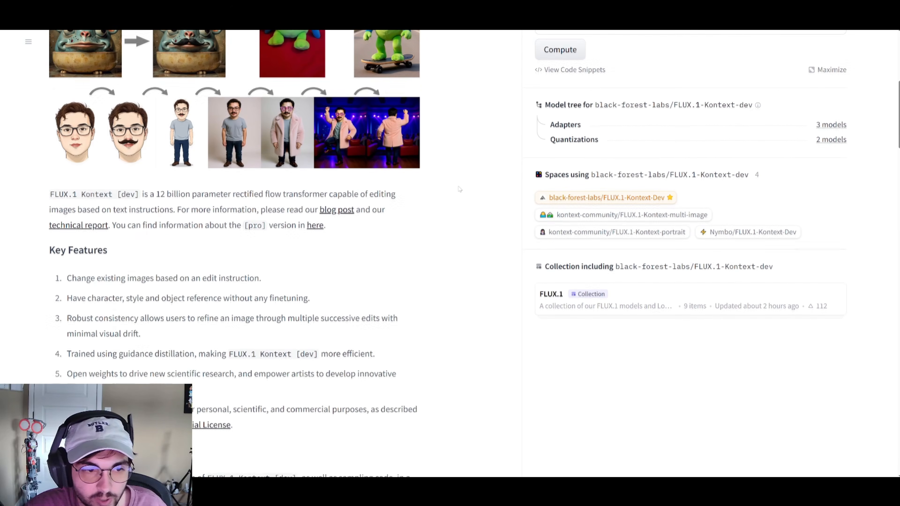
scroll(460, 189, down, 6)
drag(243, 191, 95, 186)
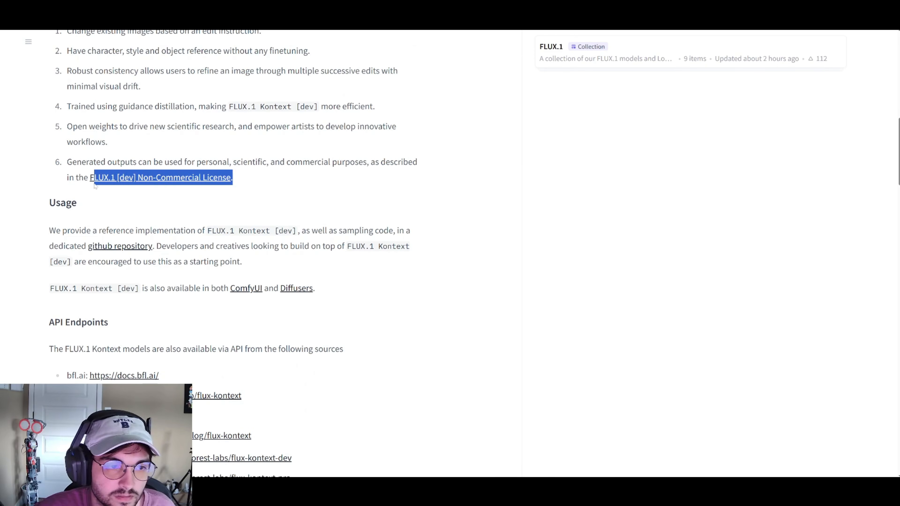
click(117, 201)
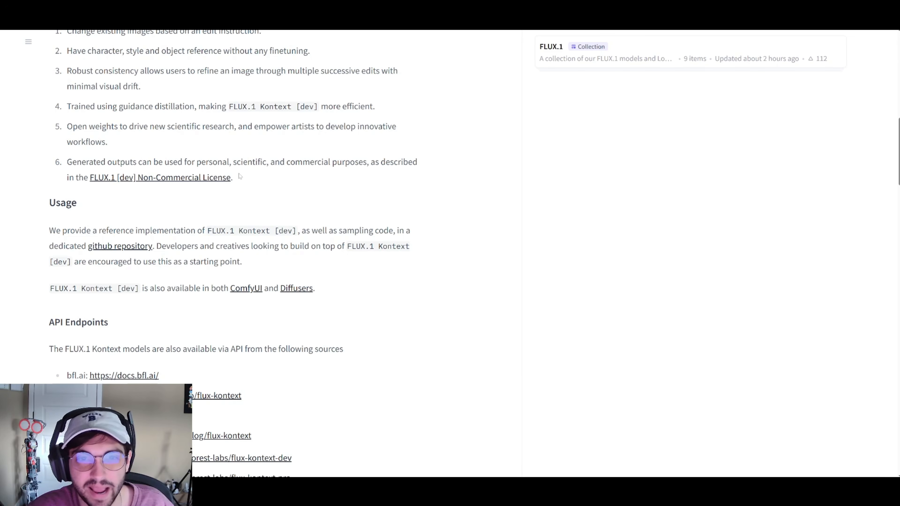
drag(240, 176, 104, 188)
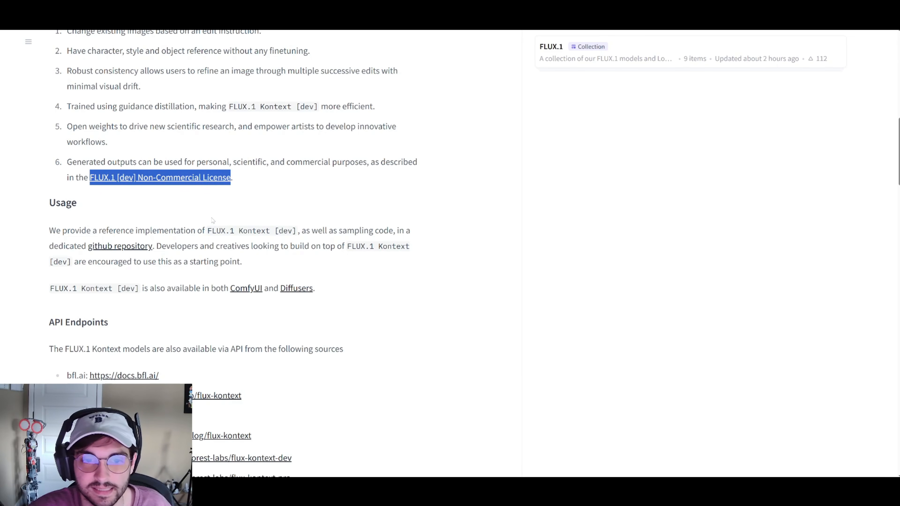
- Review the model card's API Endpoints sources and the license terms for generated outputs
scroll(212, 220, down, 7)
drag(49, 102, 369, 307)
click(417, 305)
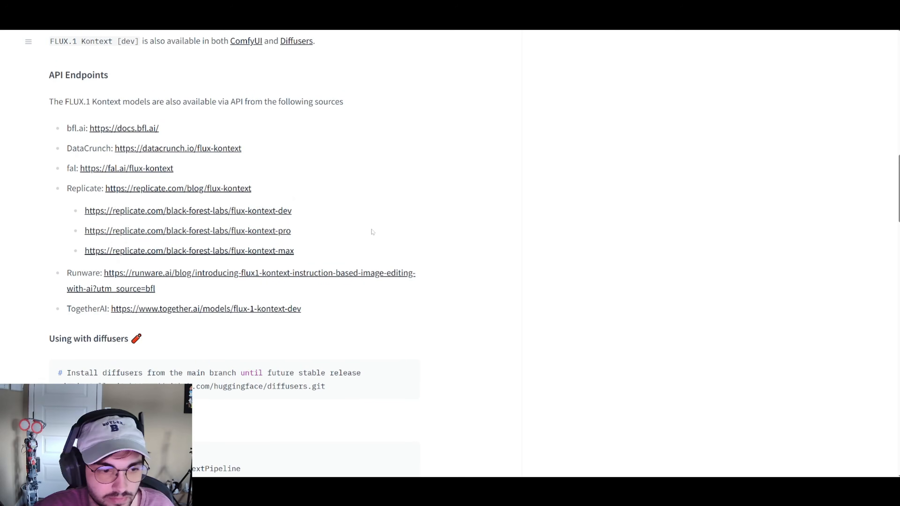
scroll(372, 232, down, 2)
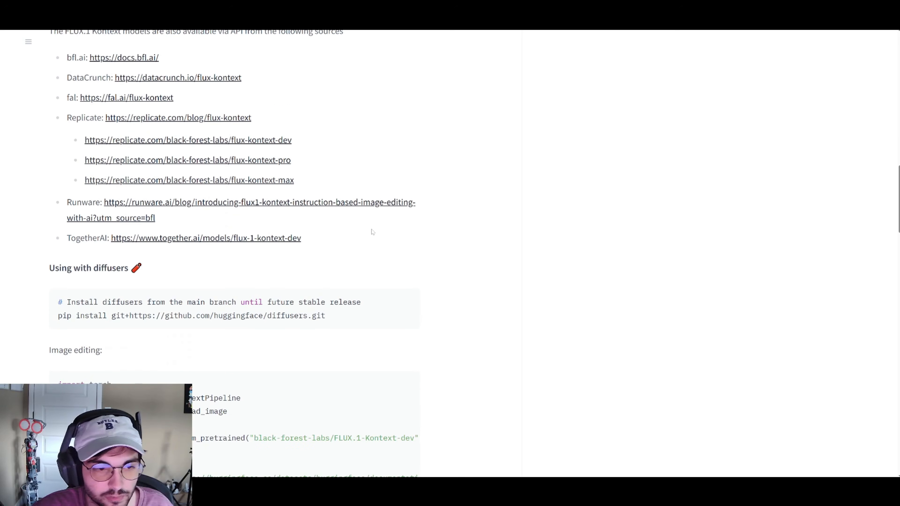
scroll(372, 232, up, 1)
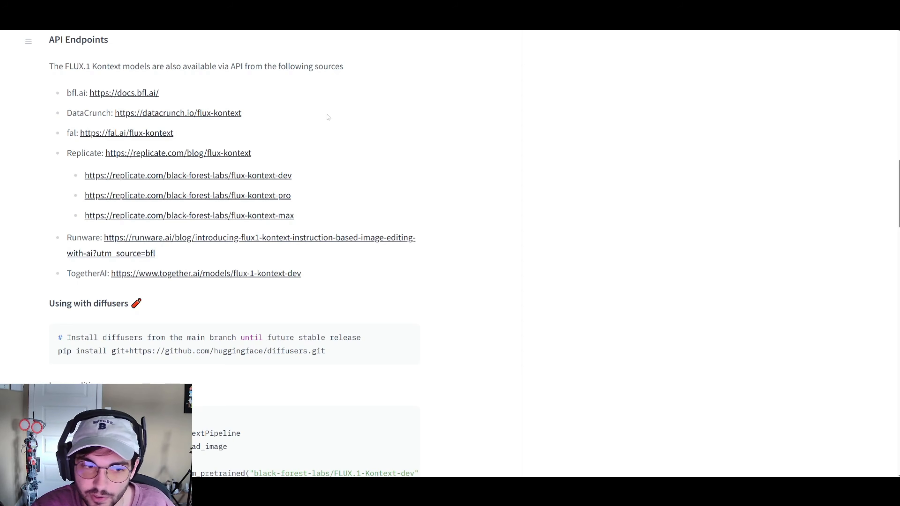
scroll(297, 174, up, 5)
drag(233, 72, 120, 80)
click(240, 89)
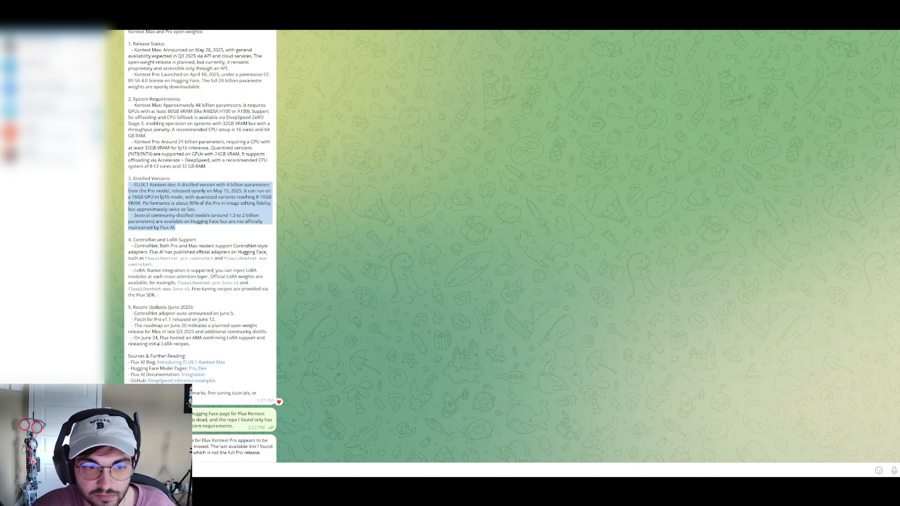
- Switch to the Telegram notes to check the Kontext system requirements, and examine the FLUX.1-Kontext-dev-GGUF model page
click(199, 228)
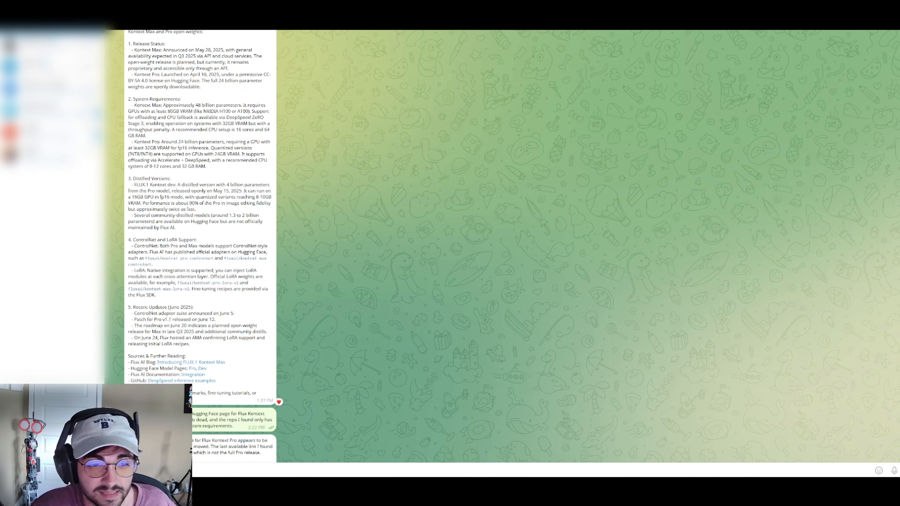
scroll(200, 213, up, 1)
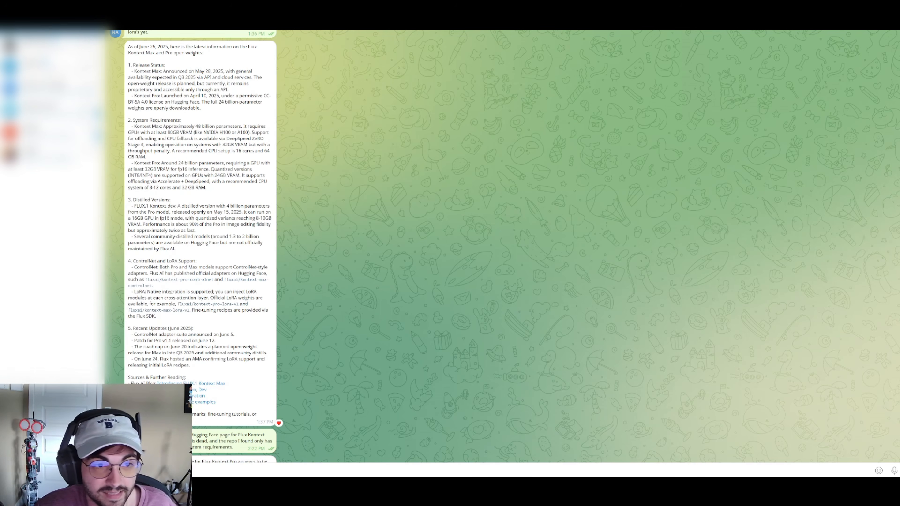
drag(168, 133, 231, 145)
click(231, 146)
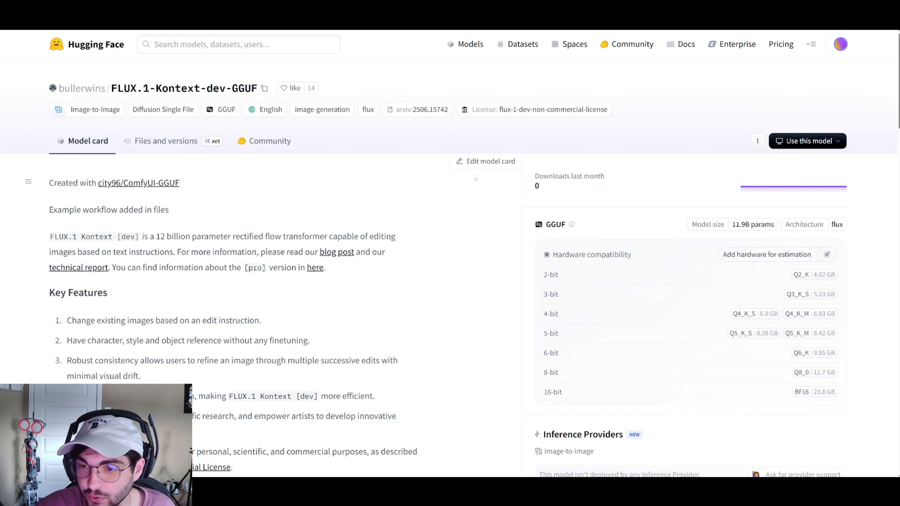
scroll(475, 178, down, 2)
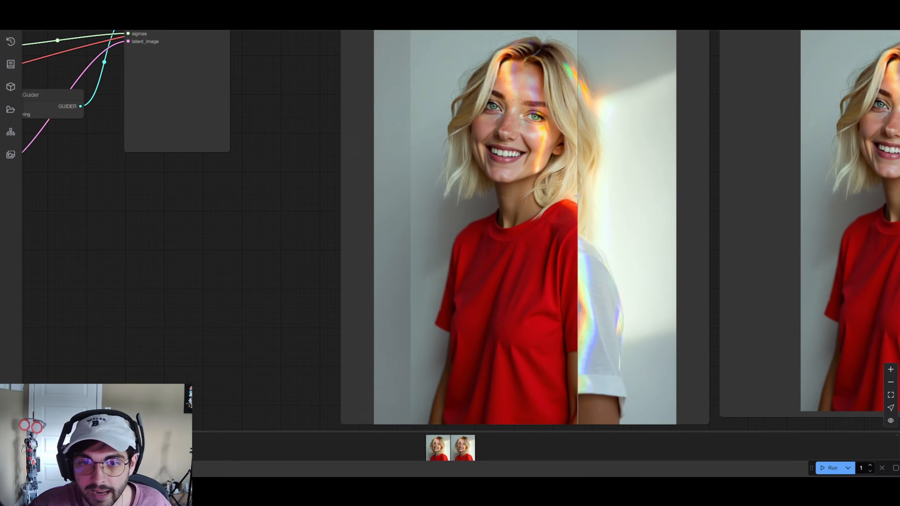
- Switch to ComfyUI and compare the original portrait with the smiling, red-shirt edit in the Image Comparer node
drag(577, 198, 485, 244)
scroll(349, 245, up, 3)
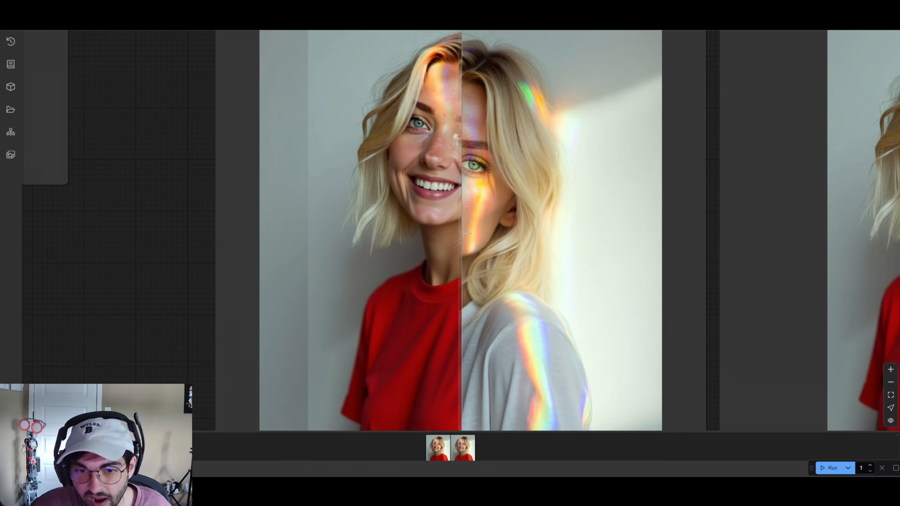
scroll(566, 283, down, 1)
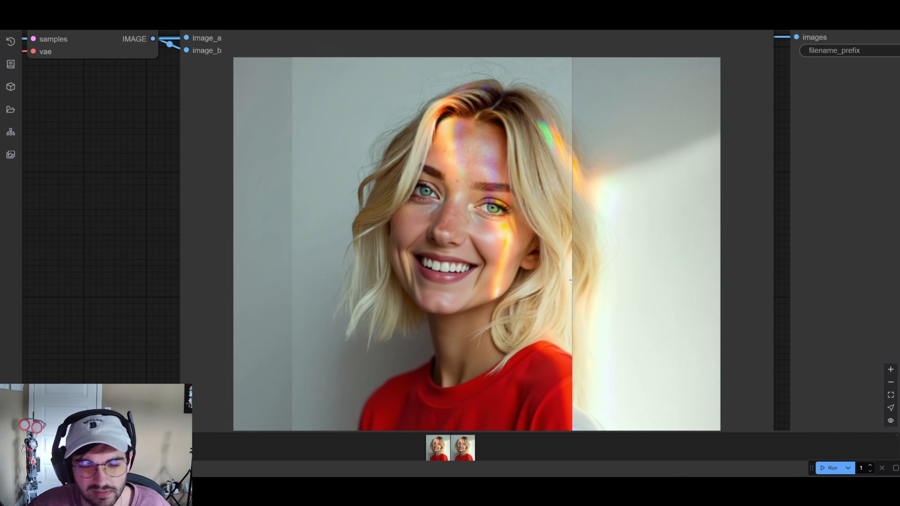
scroll(571, 280, up, 1)
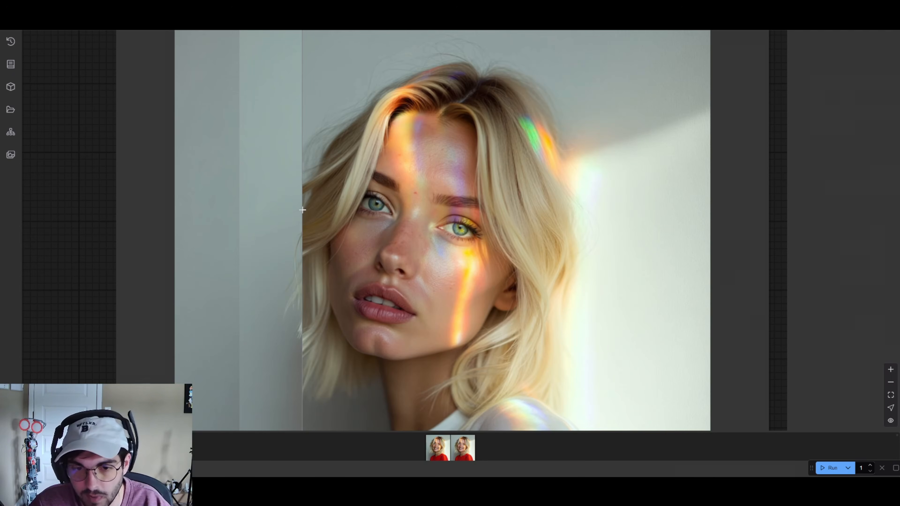
scroll(461, 206, down, 3)
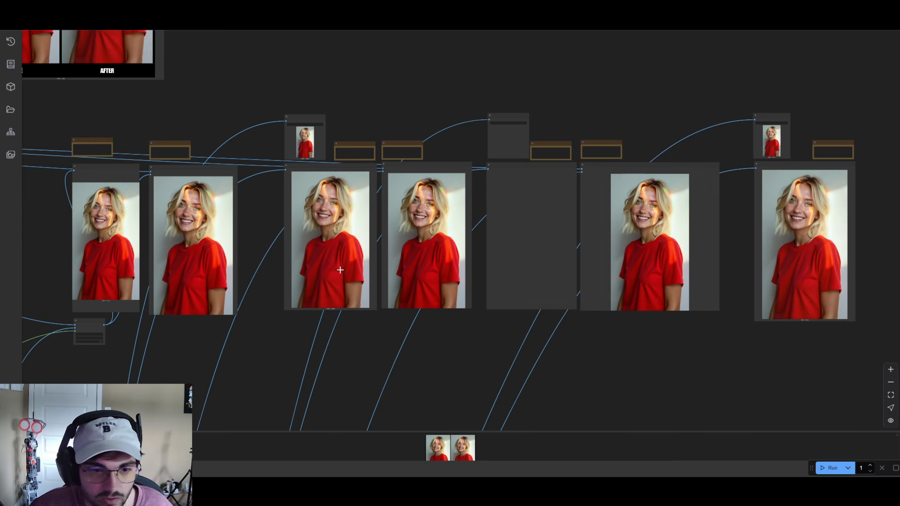
- Inspect the upscaled portrait's face and skin detail against the original in the upscaling workflow's Image Comparer node
scroll(498, 243, up, 2)
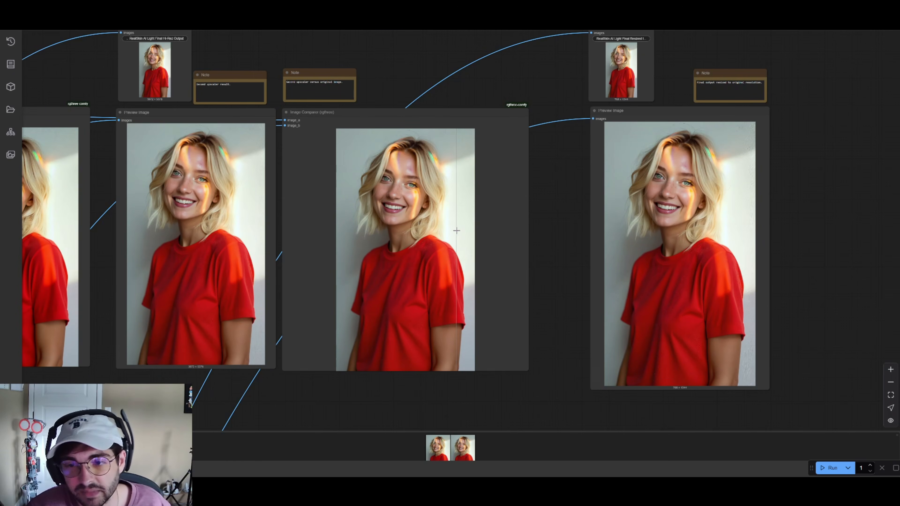
scroll(456, 231, up, 3)
scroll(343, 229, up, 2)
scroll(344, 228, up, 3)
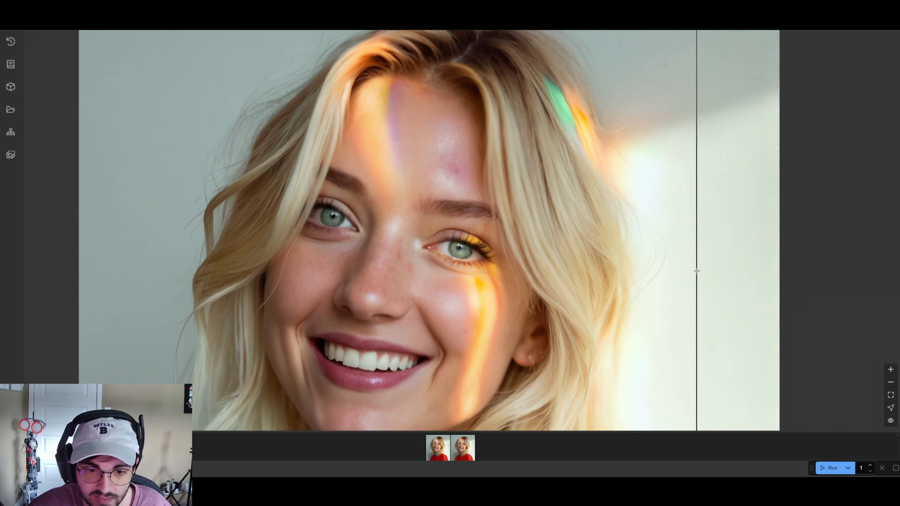
scroll(659, 291, down, 3)
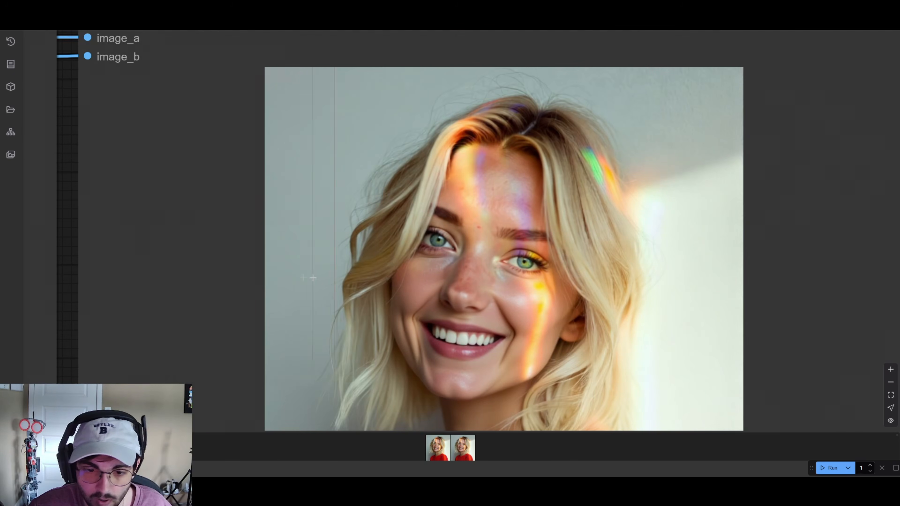
scroll(649, 285, up, 3)
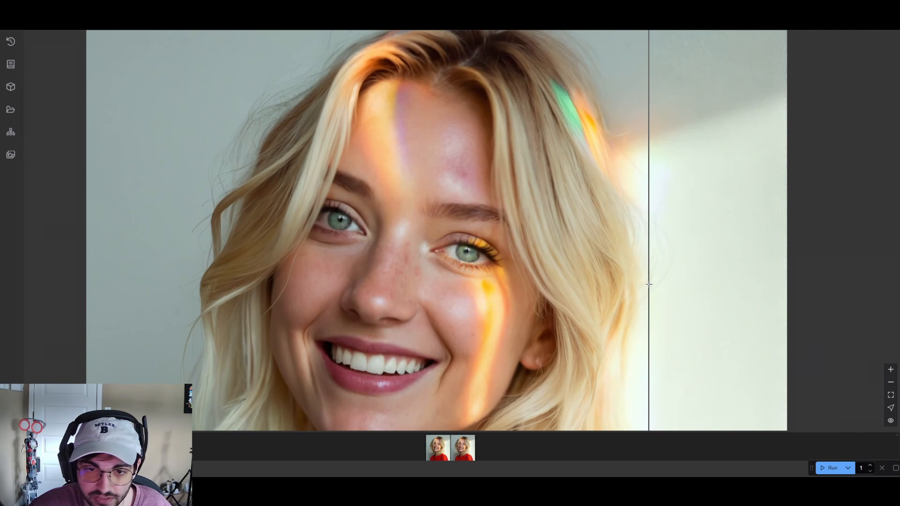
scroll(649, 284, down, 6)
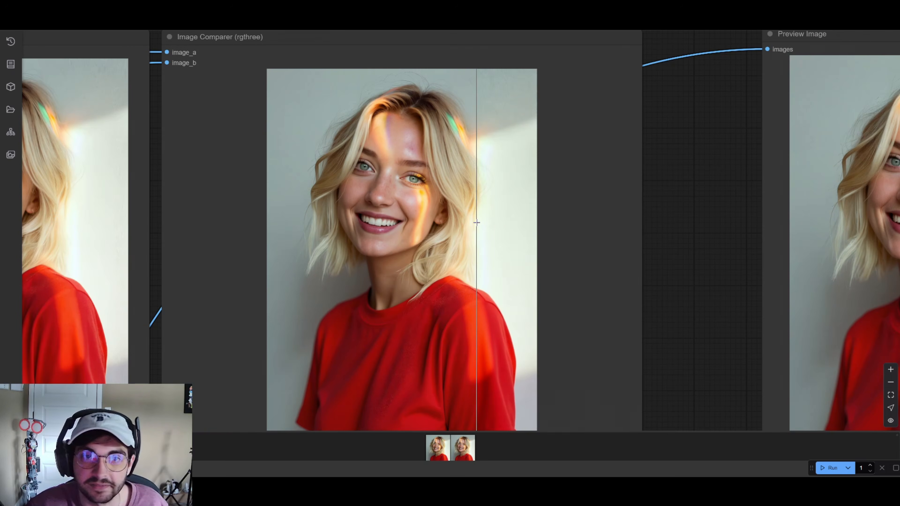
scroll(479, 222, down, 4)
scroll(478, 221, down, 2)
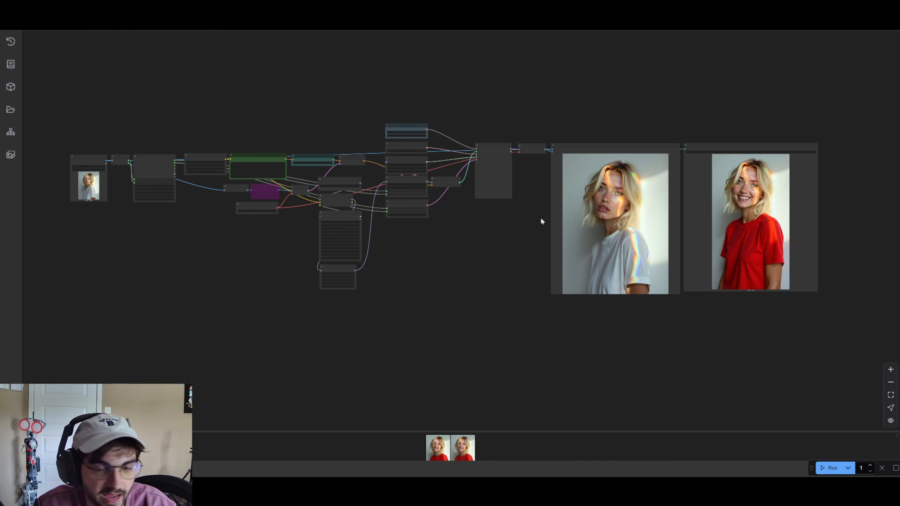
- Set the aspect ratio in the Kontext workflow's CR Aspect Ratio node to custom
drag(681, 259, 634, 271)
drag(663, 222, 662, 229)
drag(533, 214, 540, 213)
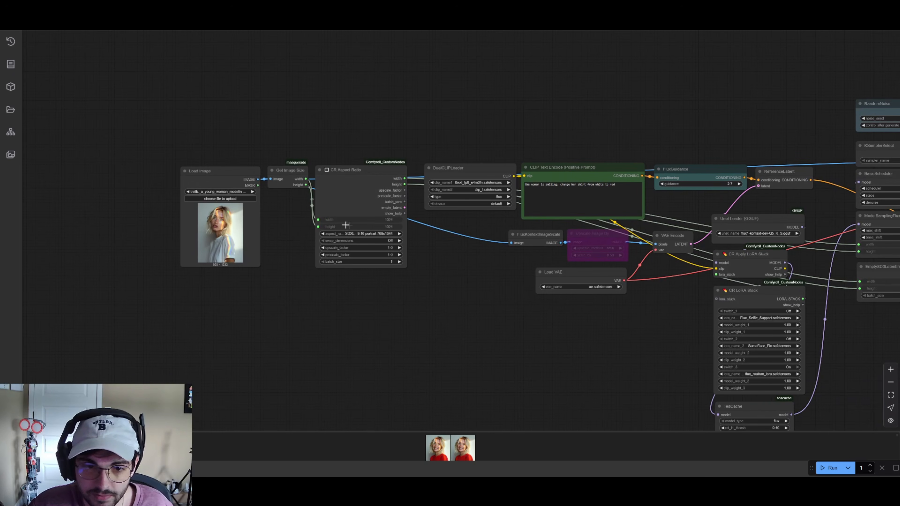
click(384, 234)
click(389, 233)
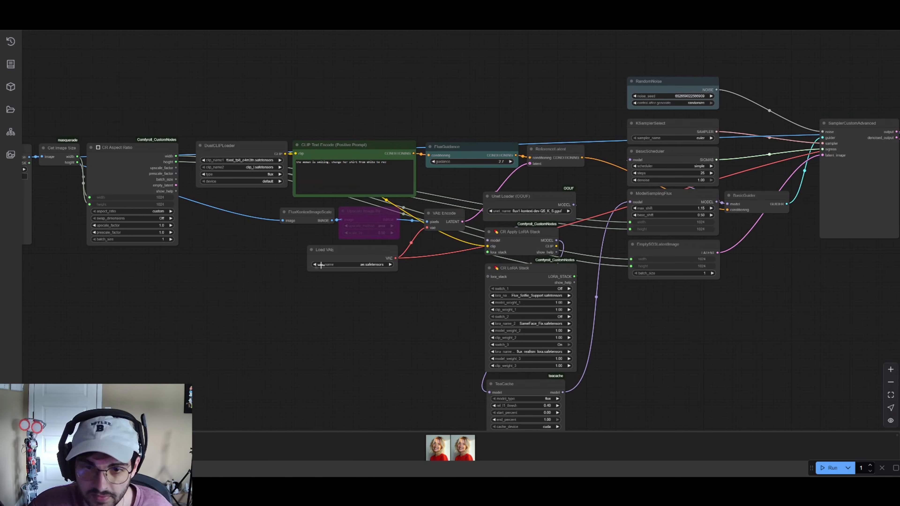
- Examine the Kontext workflow's CLIP loader, prompt, FluxGuidance, GGUF loader, LoRA stack and TeaCache nodes, continuing to the sampler settings
click(242, 149)
click(333, 150)
click(483, 150)
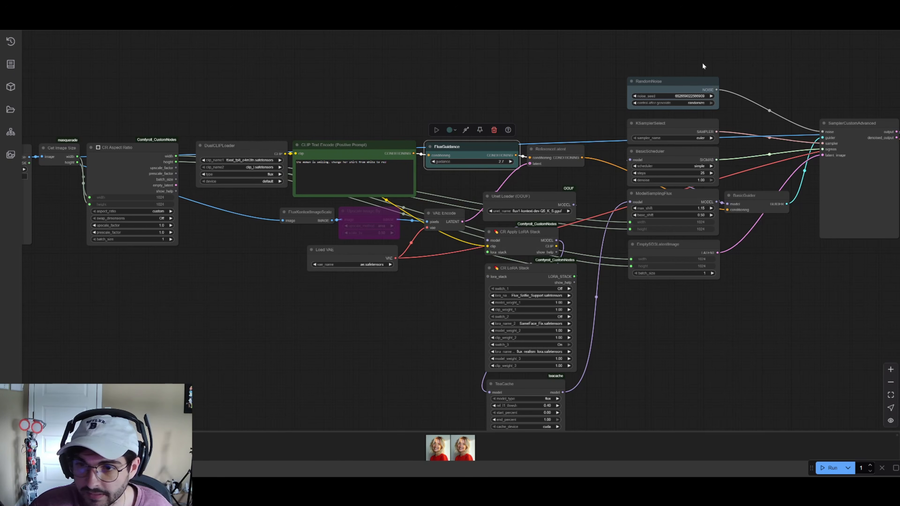
drag(667, 333, 661, 293)
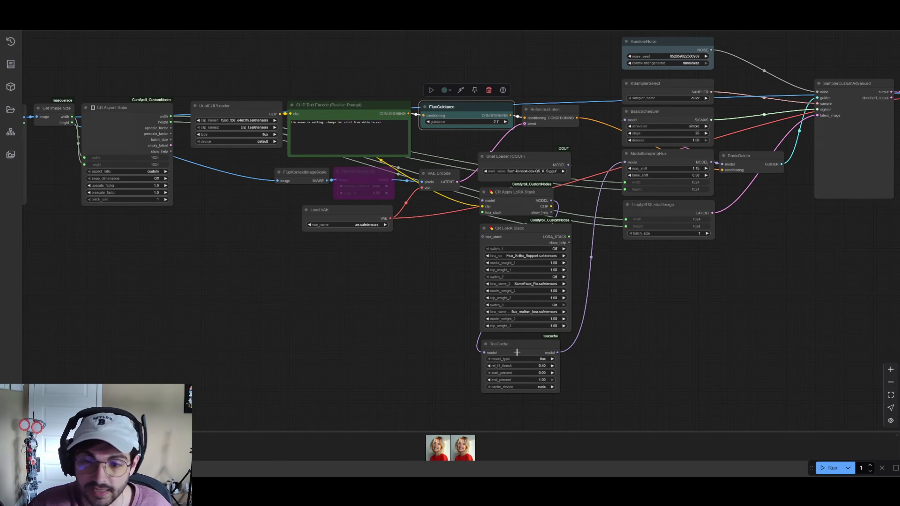
scroll(462, 193, up, 3)
drag(463, 193, 405, 219)
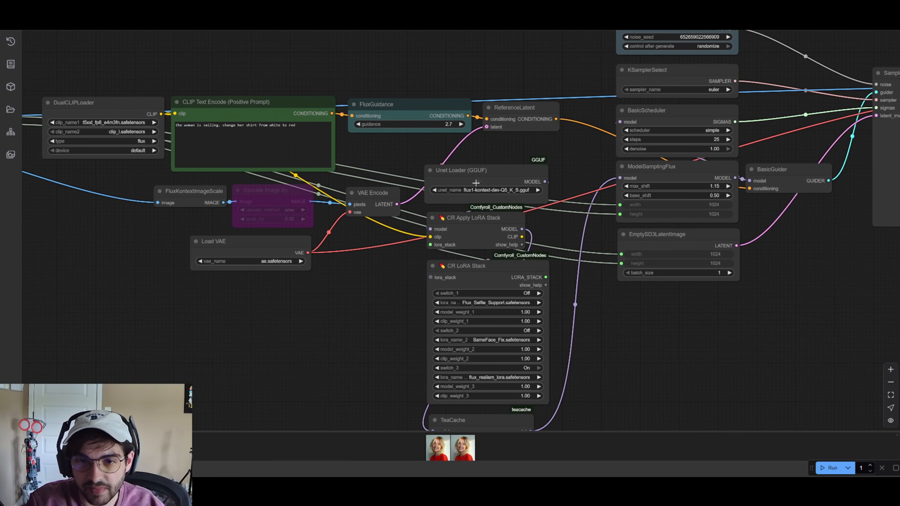
drag(618, 171, 514, 188)
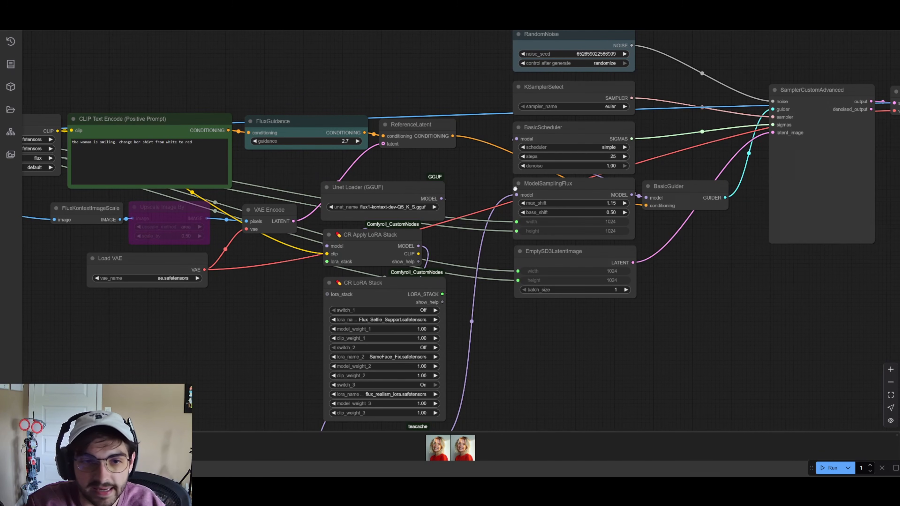
drag(515, 188, 522, 194)
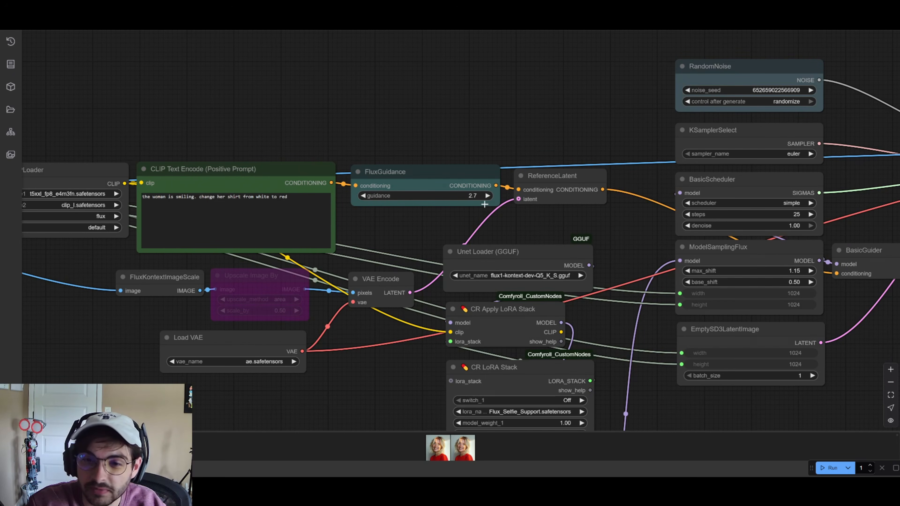
drag(598, 217, 580, 214)
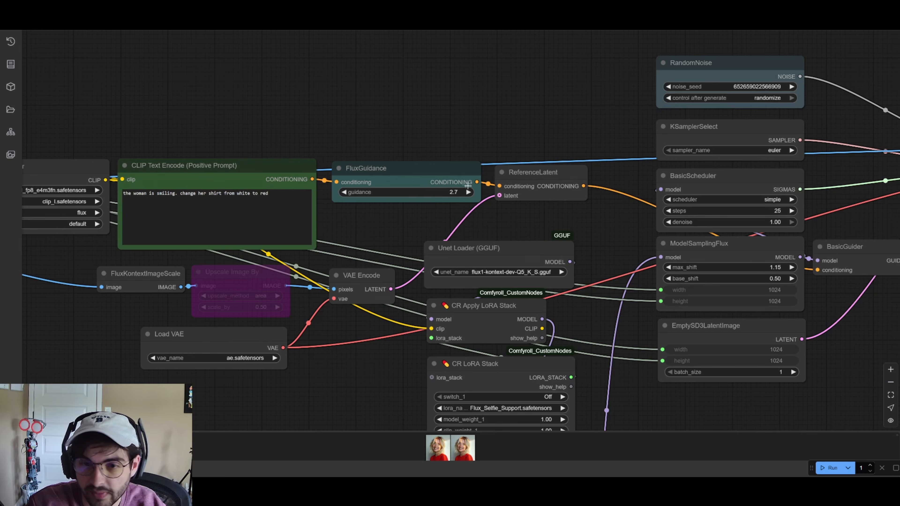
drag(617, 218, 376, 203)
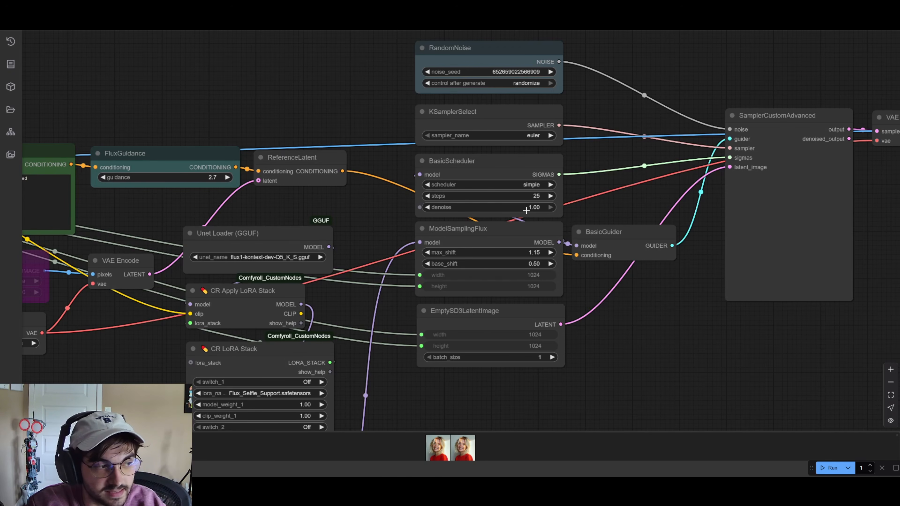
- Review the scheduler and model sampling nodes, the edited image comparison and the overall Kontext workflow layout
scroll(525, 210, down, 10)
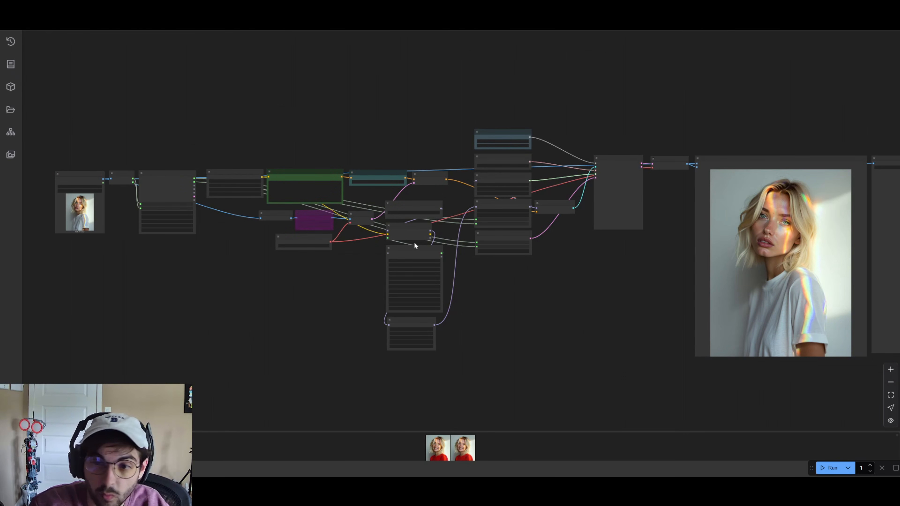
scroll(413, 242, up, 10)
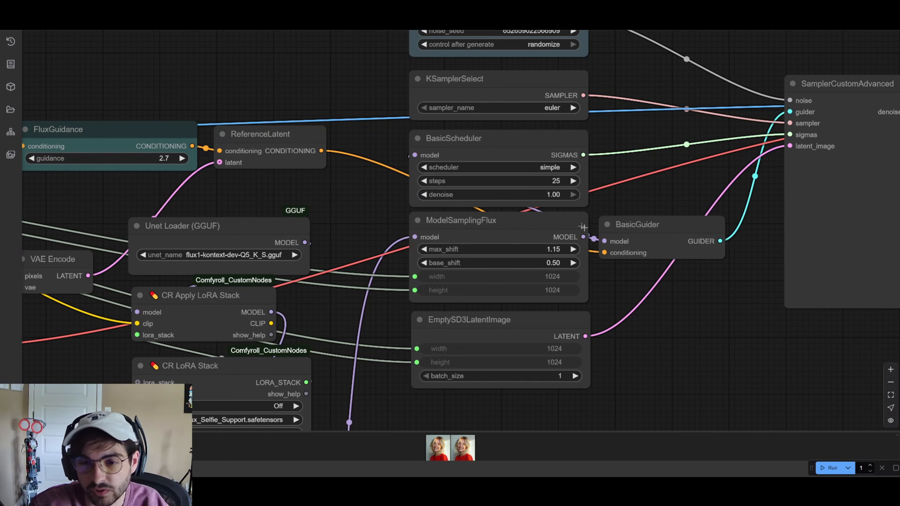
scroll(565, 205, down, 5)
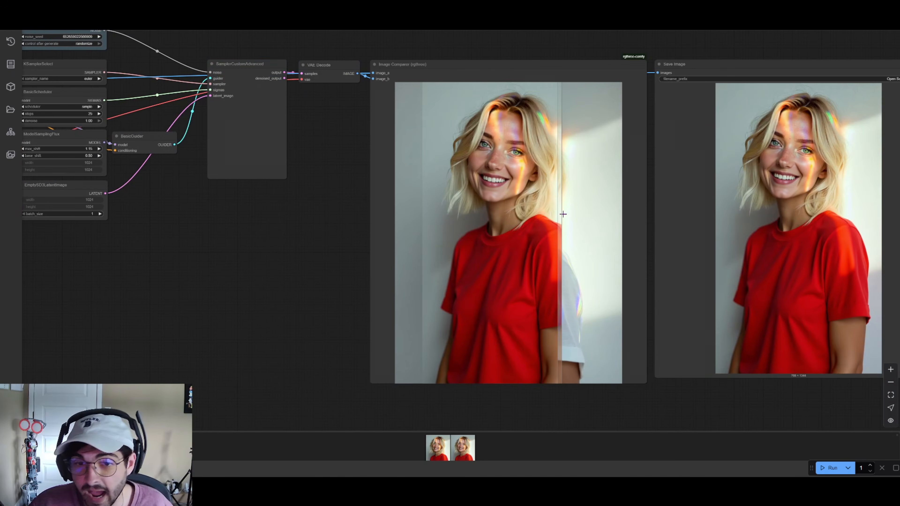
scroll(221, 233, down, 5)
scroll(406, 226, up, 2)
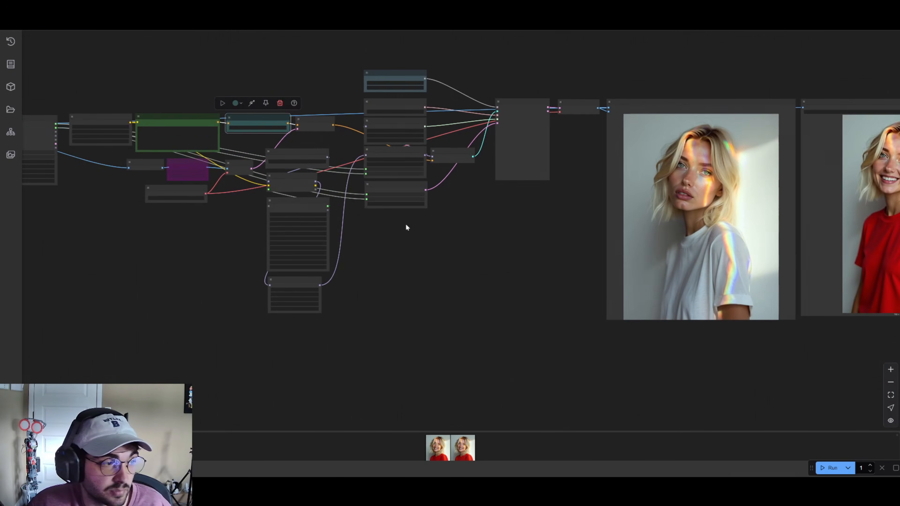
- Examine the two-image Kontext workflow's Load Image nodes for the portrait and aviator glasses, together with the Image Stitch node
scroll(409, 227, down, 1)
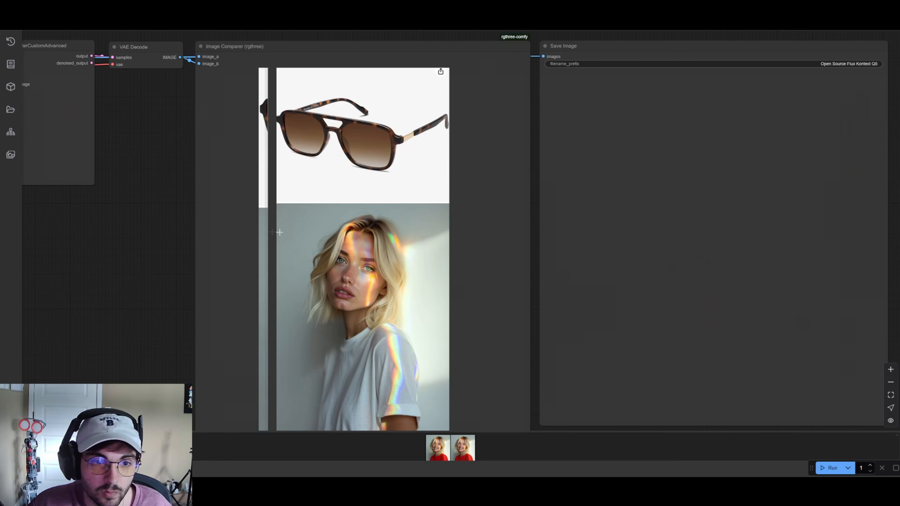
scroll(280, 232, down, 8)
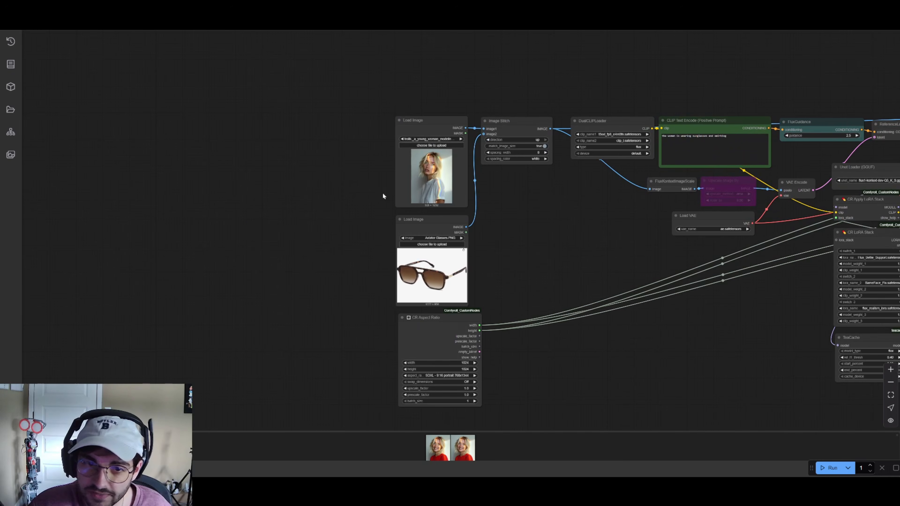
scroll(460, 199, up, 2)
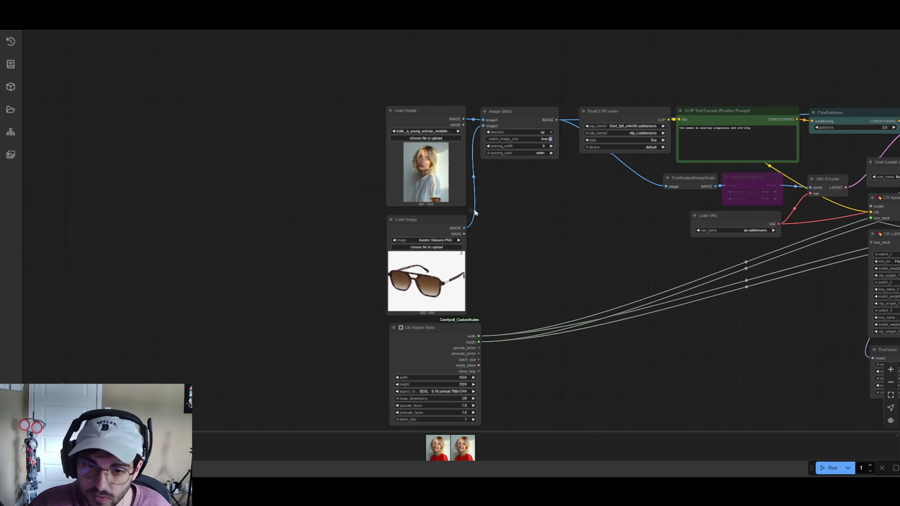
drag(476, 214, 454, 203)
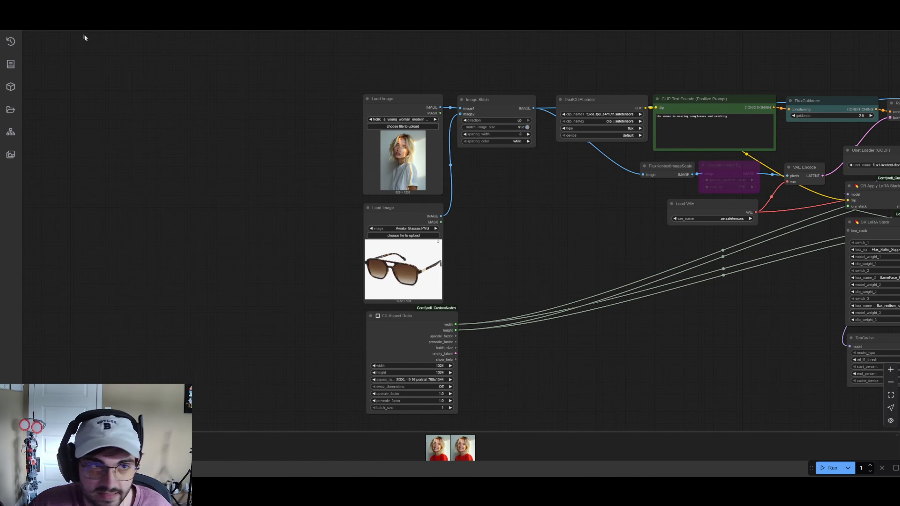
- Inspect the sunglasses edit against the stitched glasses-and-portrait input in the two-image workflow's Image Comparer node
click(95, 24)
drag(256, 183, 356, 195)
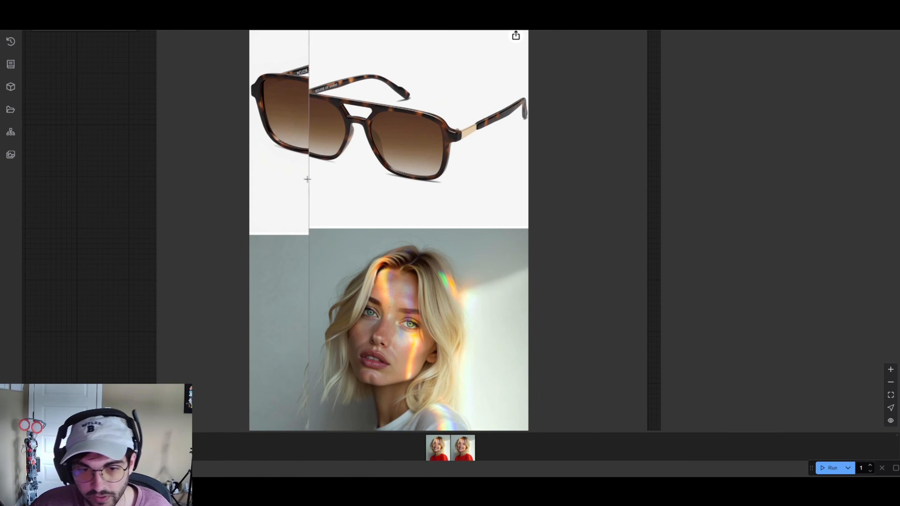
scroll(383, 184, down, 3)
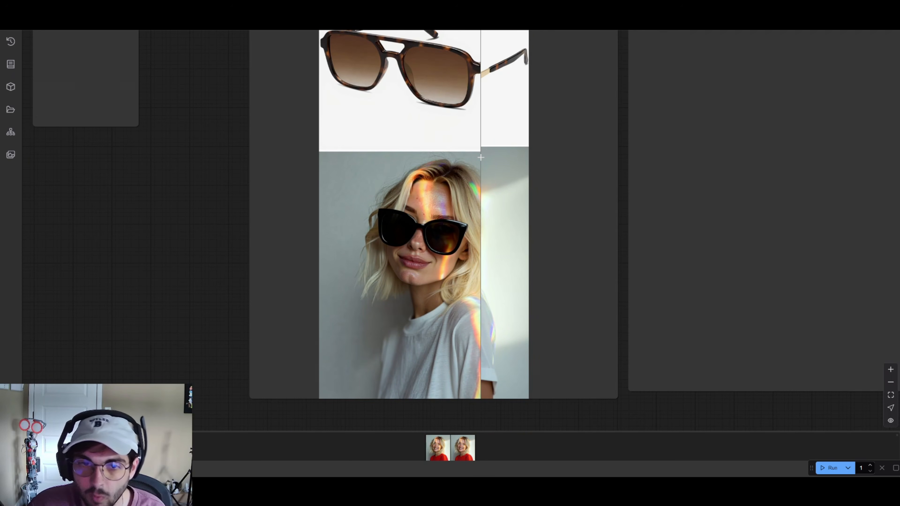
scroll(480, 158, down, 2)
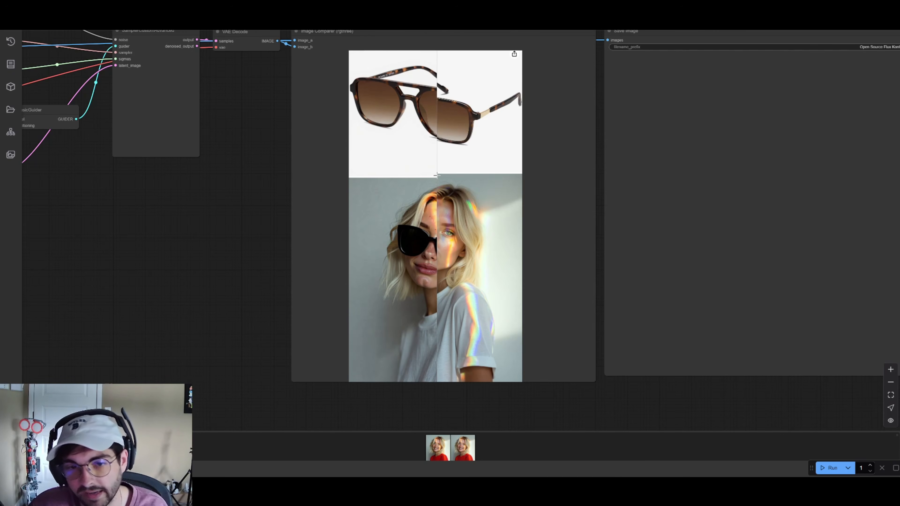
scroll(436, 175, up, 6)
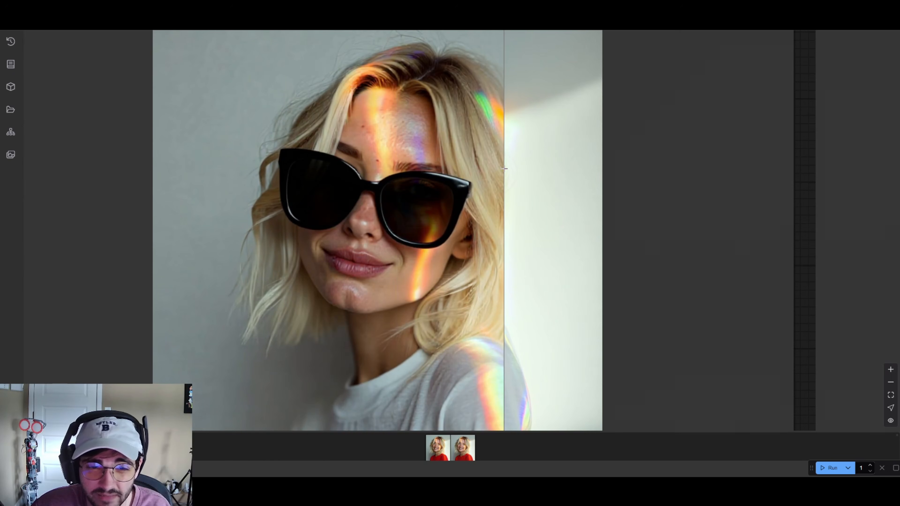
scroll(505, 169, down, 6)
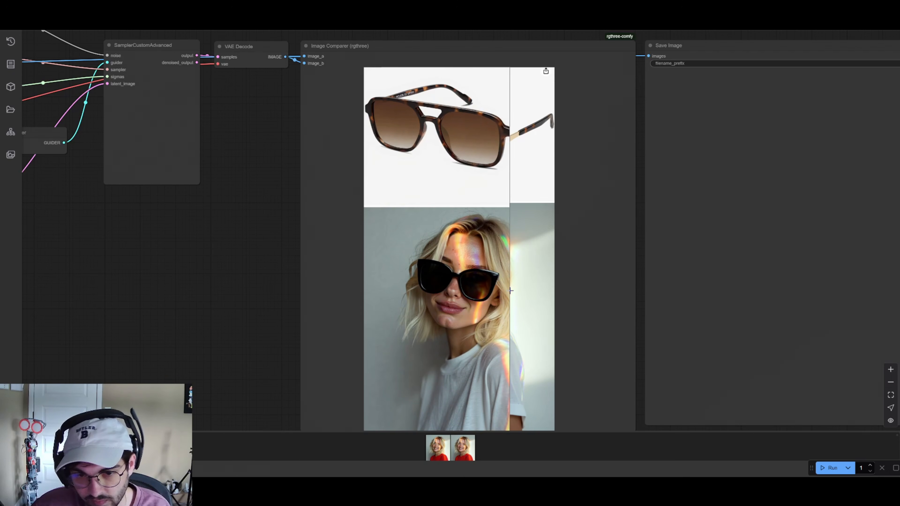
scroll(516, 287, down, 3)
scroll(517, 280, down, 5)
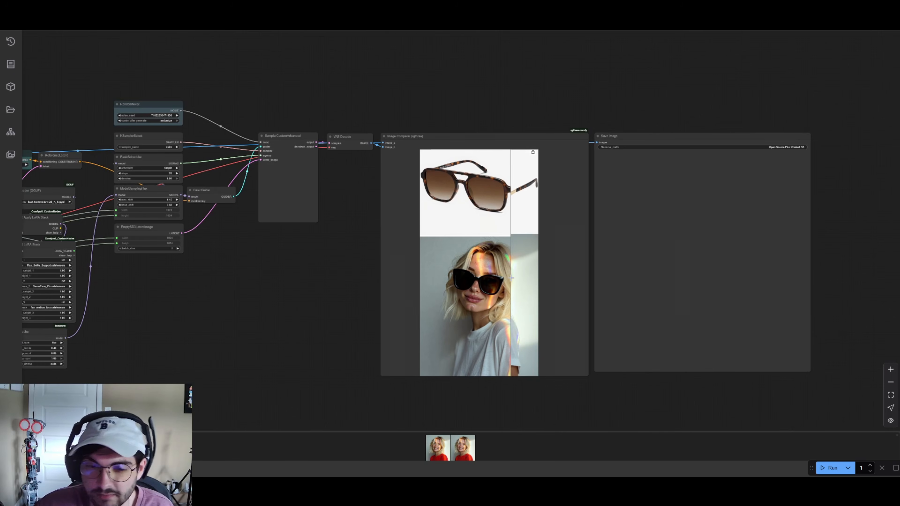
drag(395, 264, 587, 265)
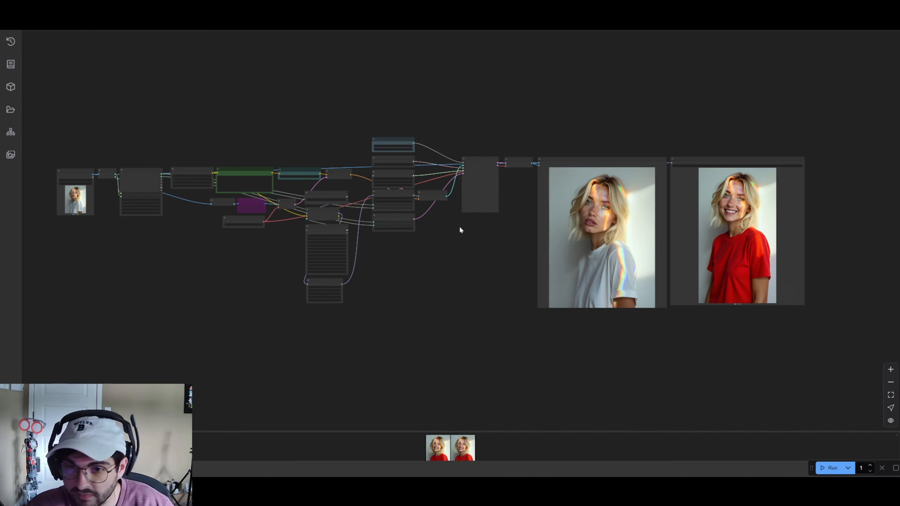
- Review the single-image Kontext workflow's sampling nodes, image comparison and saved red-shirt portrait
scroll(460, 226, up, 7)
drag(448, 234, 223, 218)
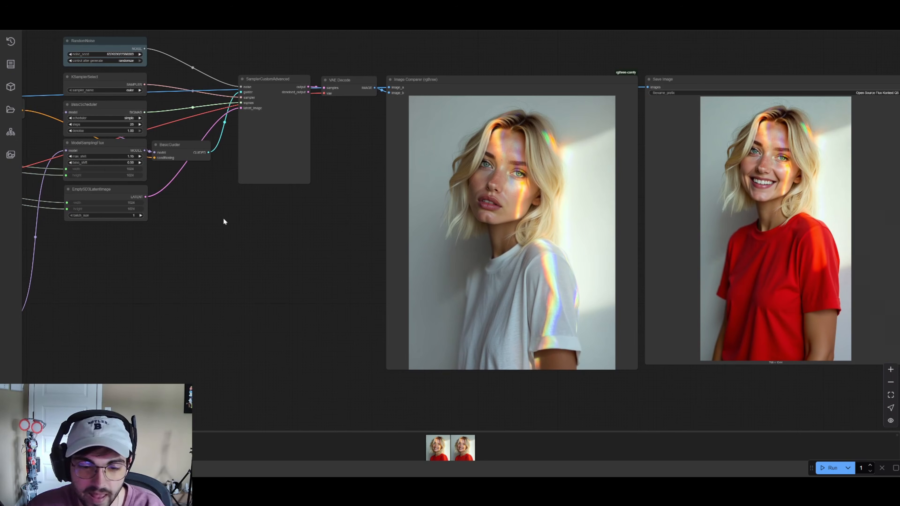
scroll(379, 217, down, 8)
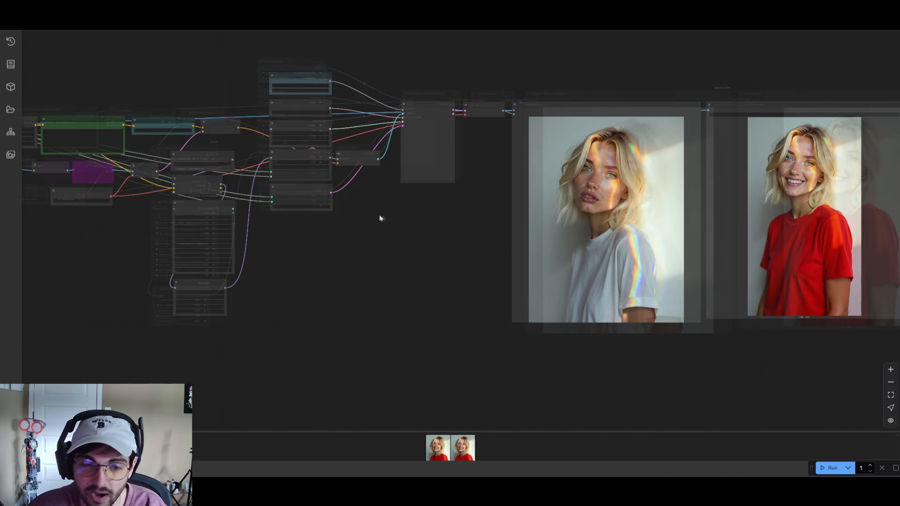